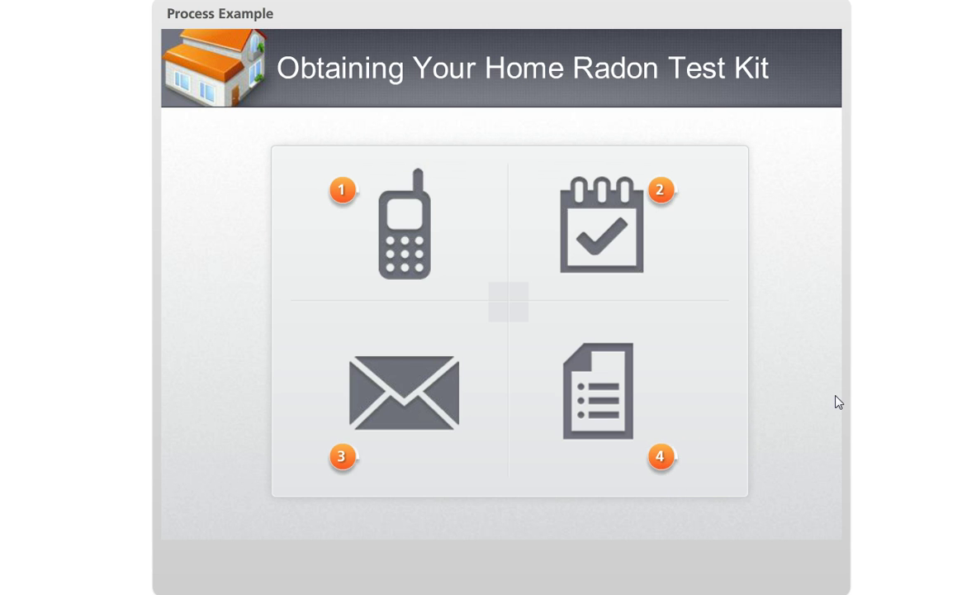
Preview the popup labels of markers 1 and 2, then return to the radon slide in the editor.
mouse_move(339, 200)
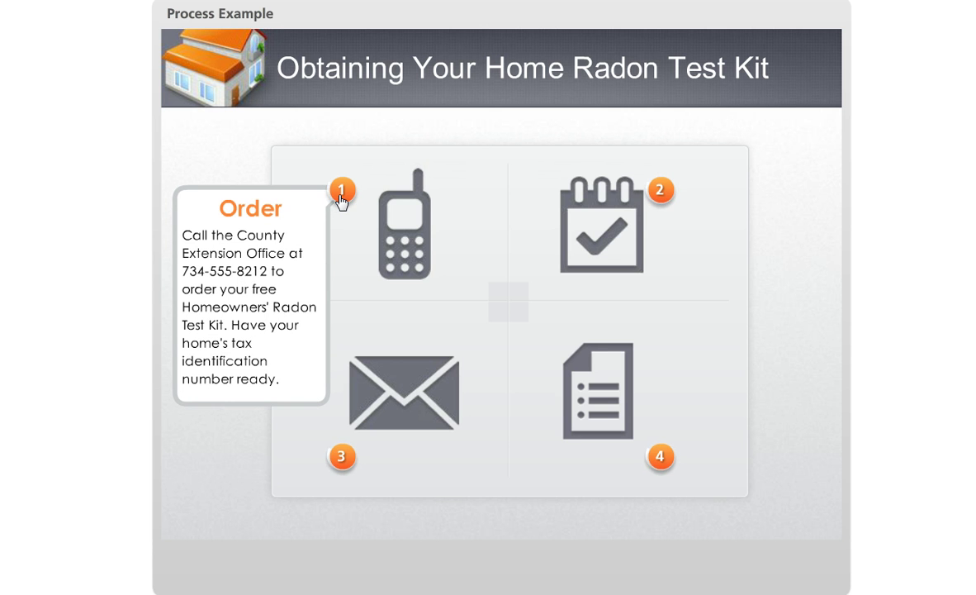
click(340, 200)
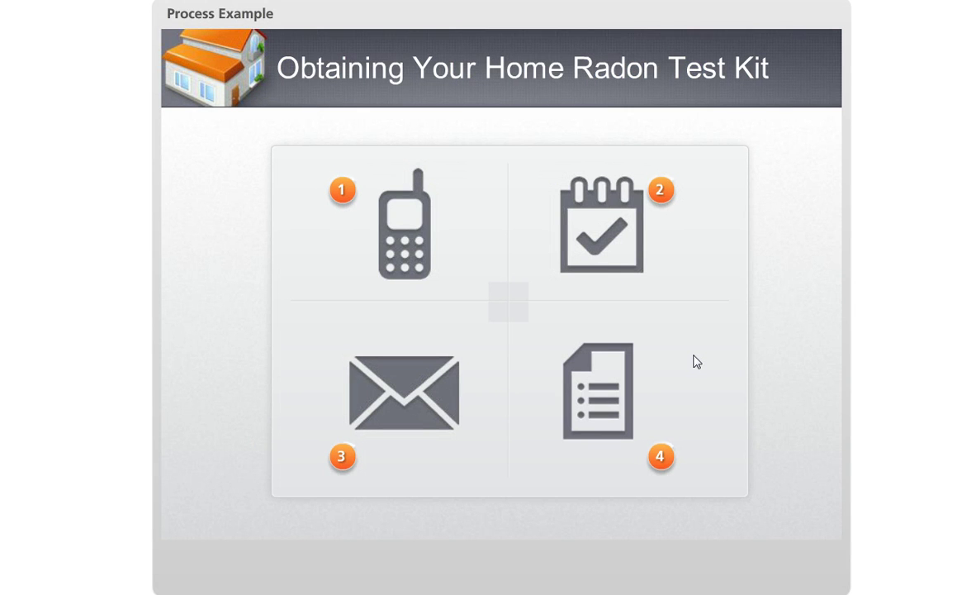
mouse_move(341, 198)
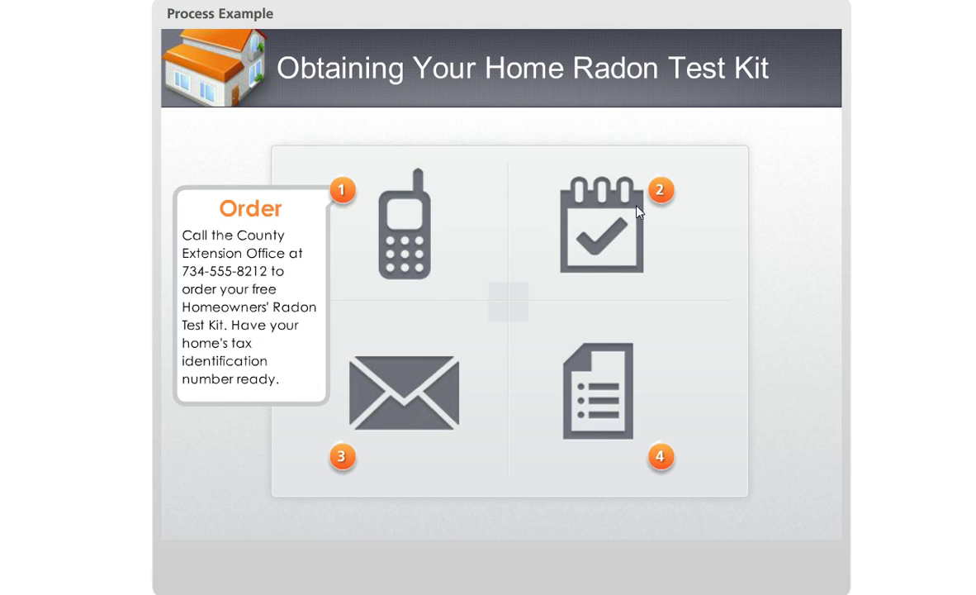
mouse_move(660, 192)
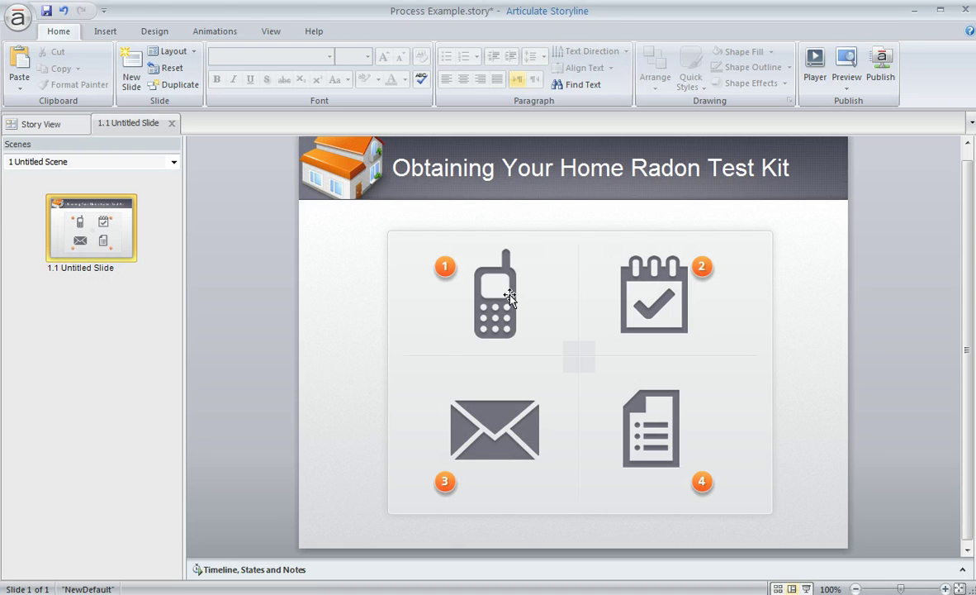
Select the phone, calendar and envelope icons, then place a Number 5 marker on the slide.
click(469, 275)
click(633, 296)
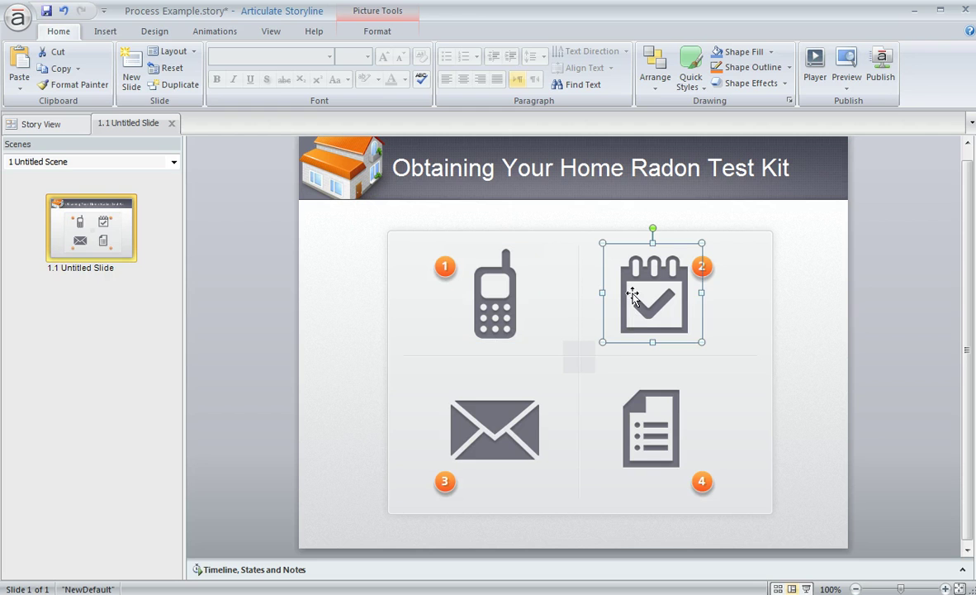
click(496, 426)
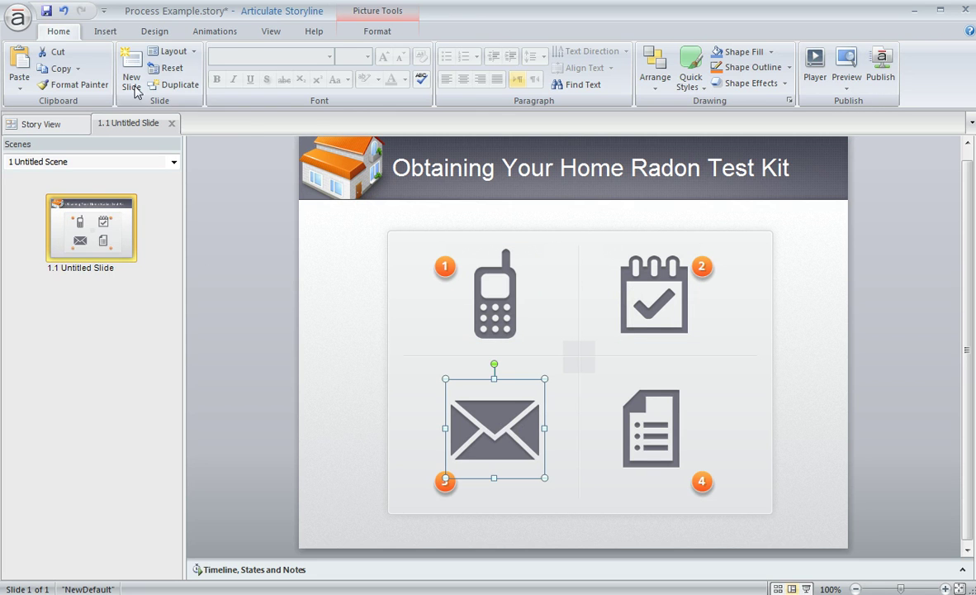
click(111, 33)
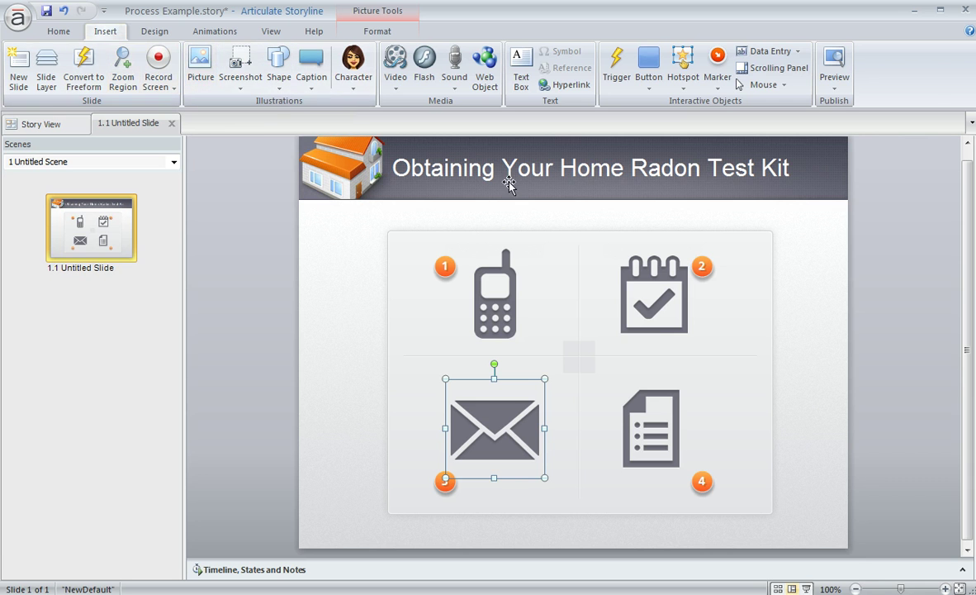
click(718, 82)
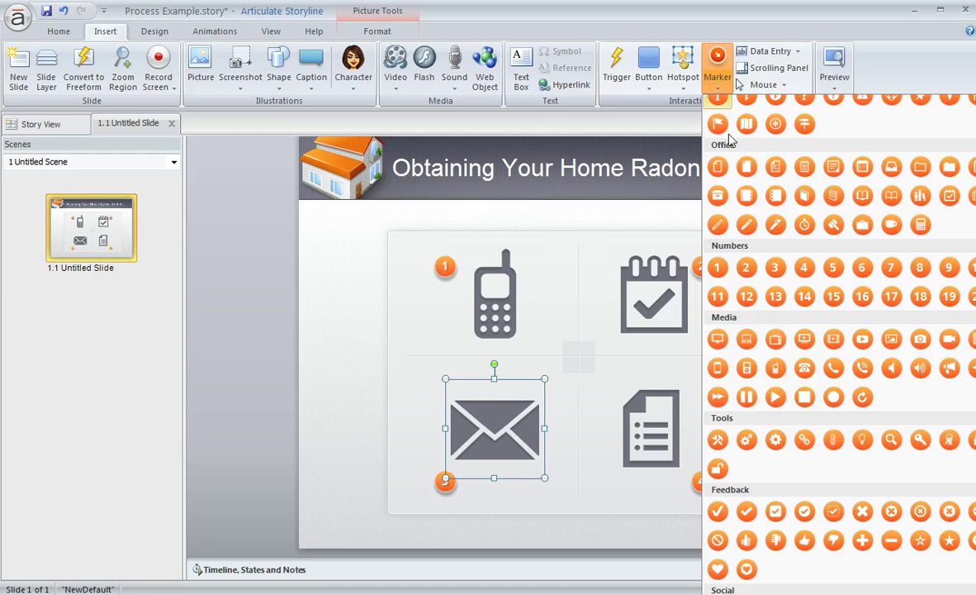
click(840, 271)
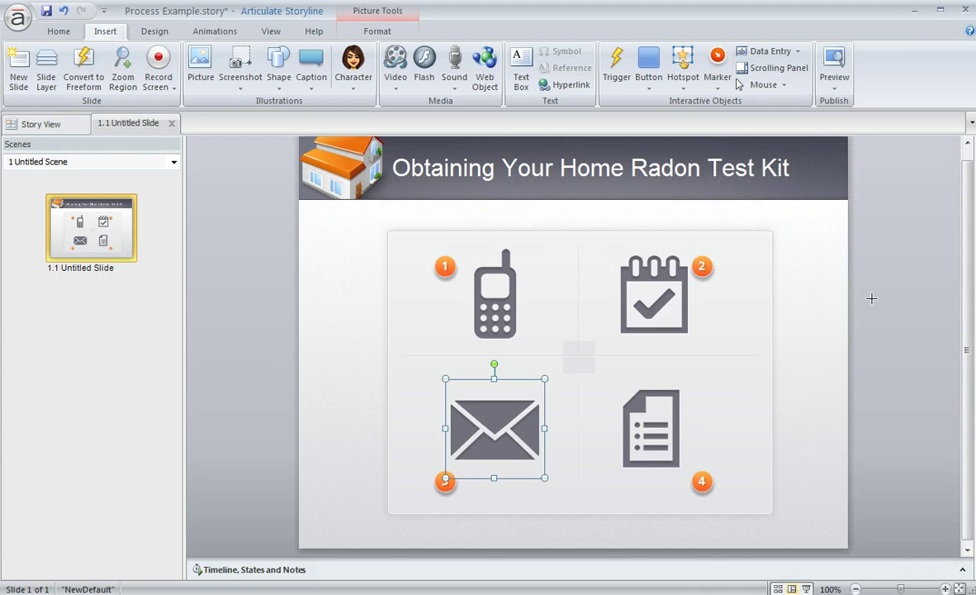
click(806, 261)
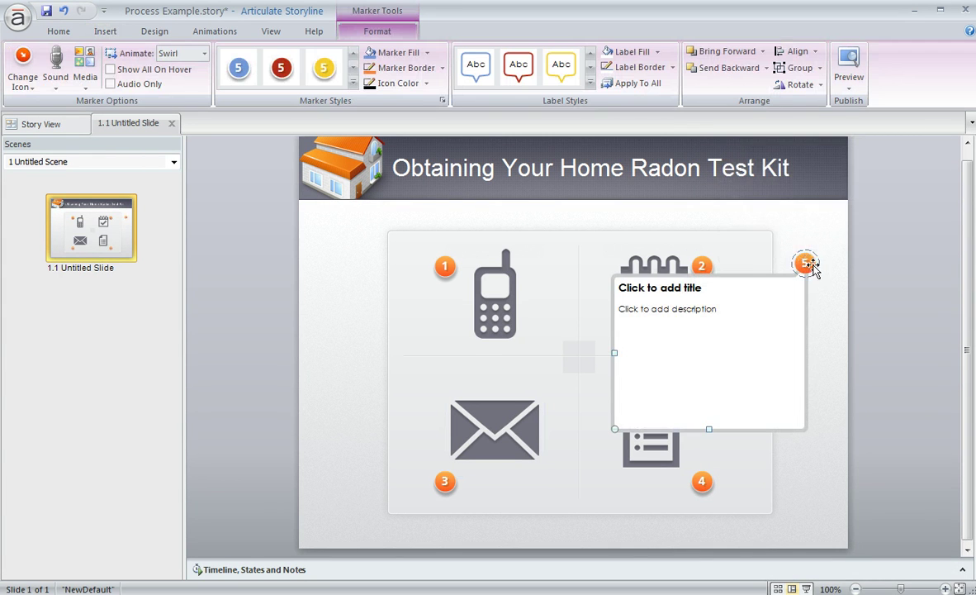
Move marker 5 beside the calendar icon, narrow its label, and title it 'Step 5'.
mouse_move(806, 262)
mouse_down()
mouse_move(765, 253)
mouse_move(791, 243)
mouse_up()
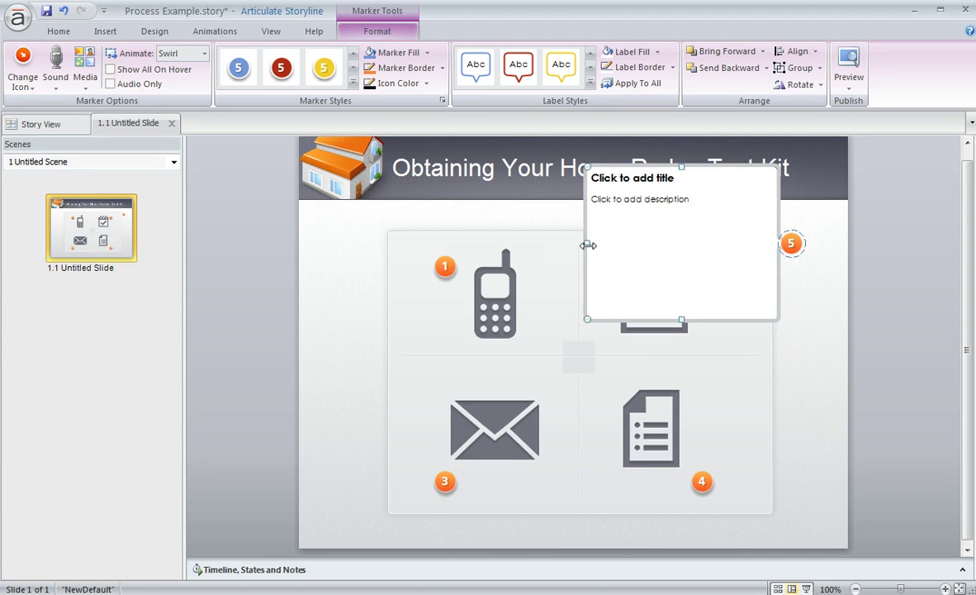
mouse_move(588, 243)
mouse_down()
mouse_move(697, 244)
mouse_move(607, 256)
mouse_up()
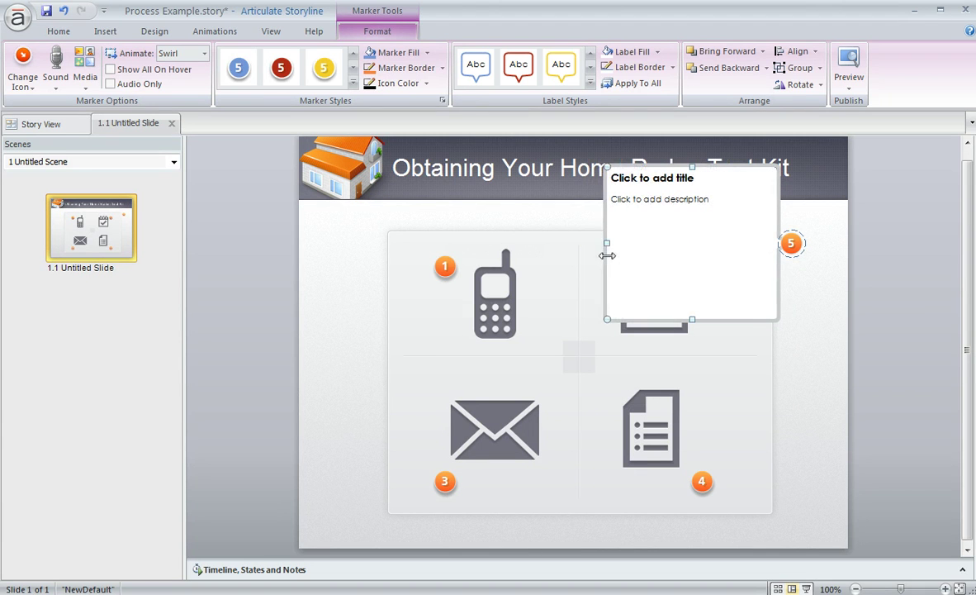
click(685, 179)
text(Step 5)
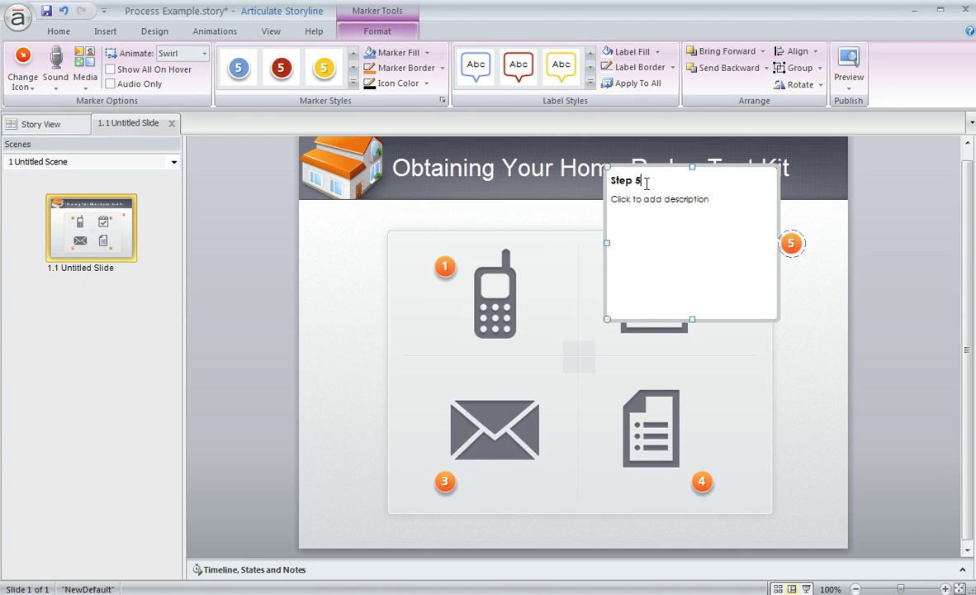
drag(647, 183, 611, 181)
click(61, 31)
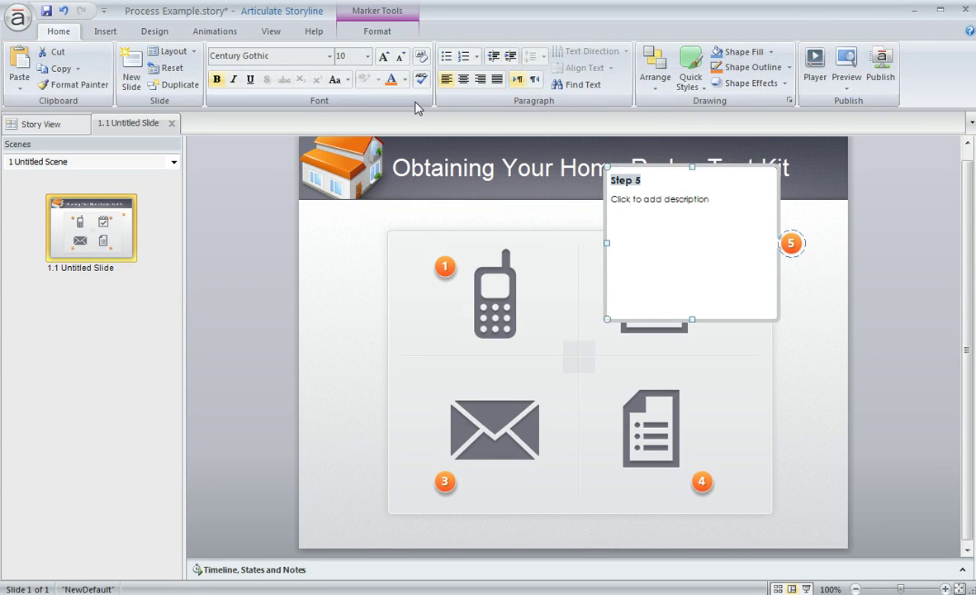
Format the 'Step 5' title as 28 pt, orange and centre-aligned.
click(367, 55)
click(347, 216)
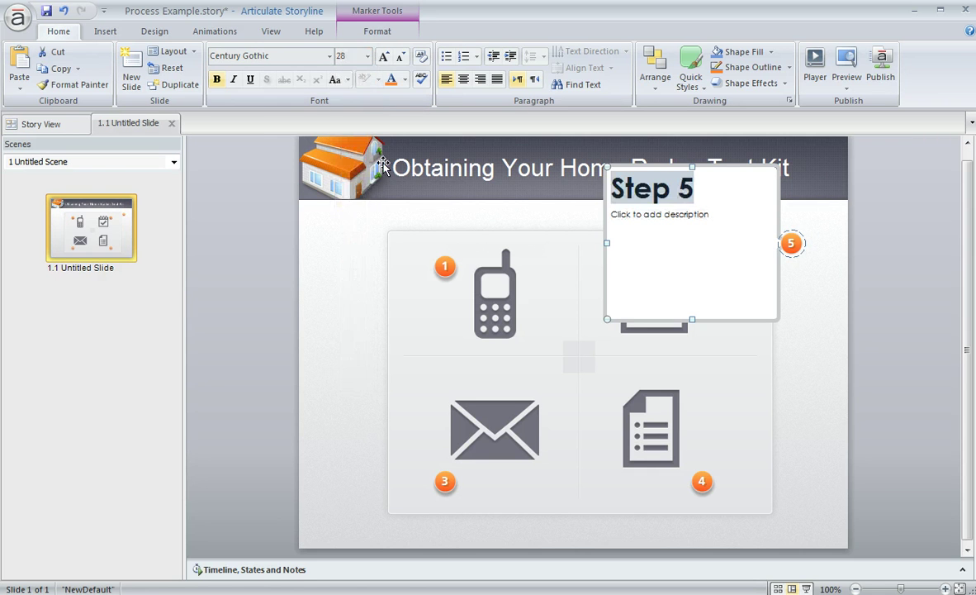
click(405, 79)
click(442, 110)
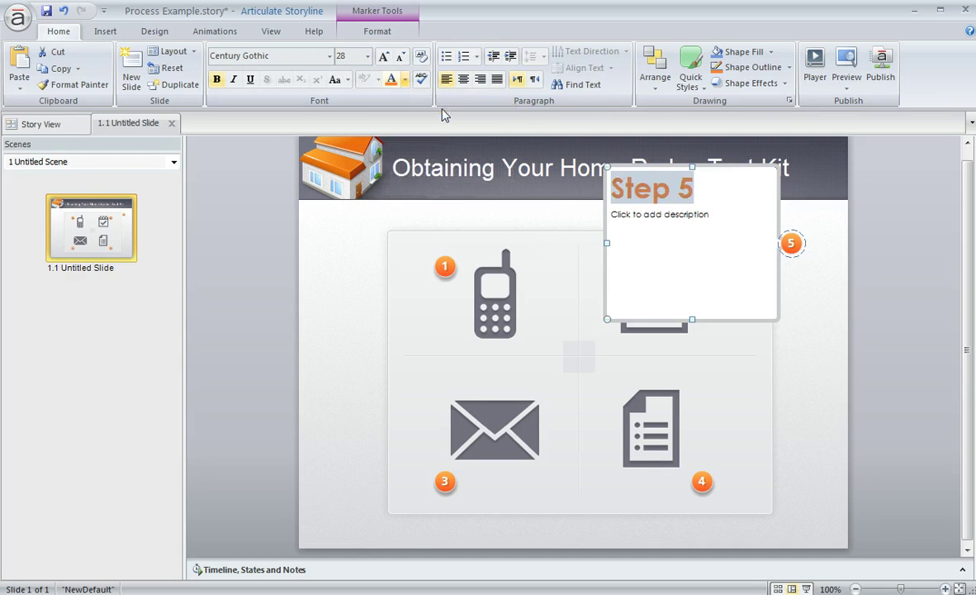
click(463, 79)
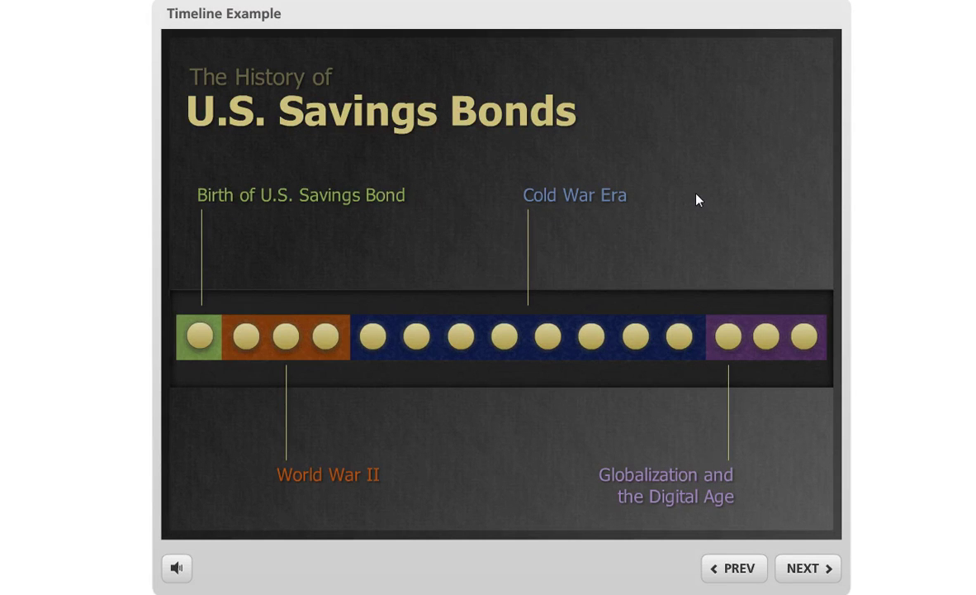
View the timeline markers' popup cards in the Timeline Example preview, then go back to editing.
mouse_move(230, 348)
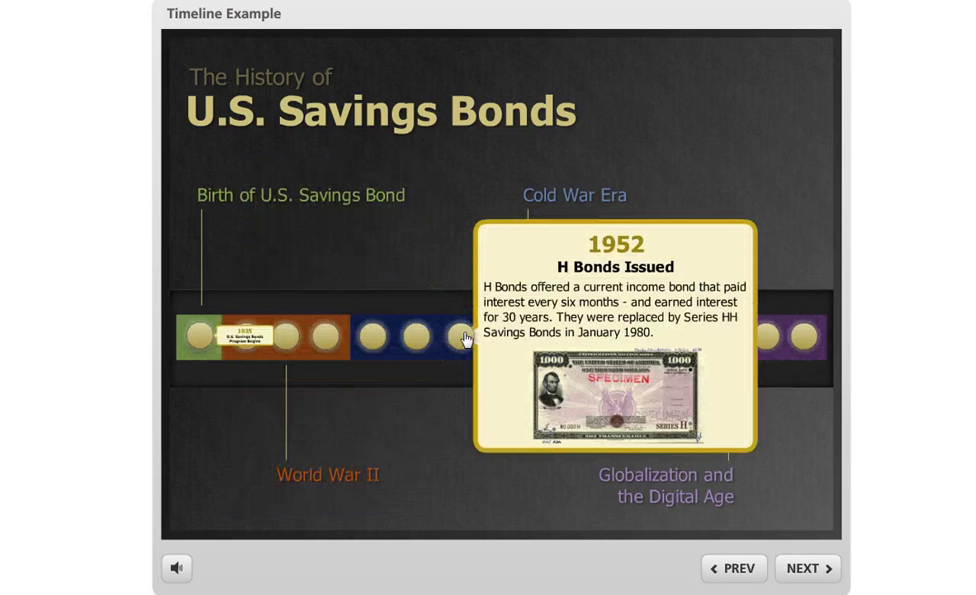
mouse_move(415, 340)
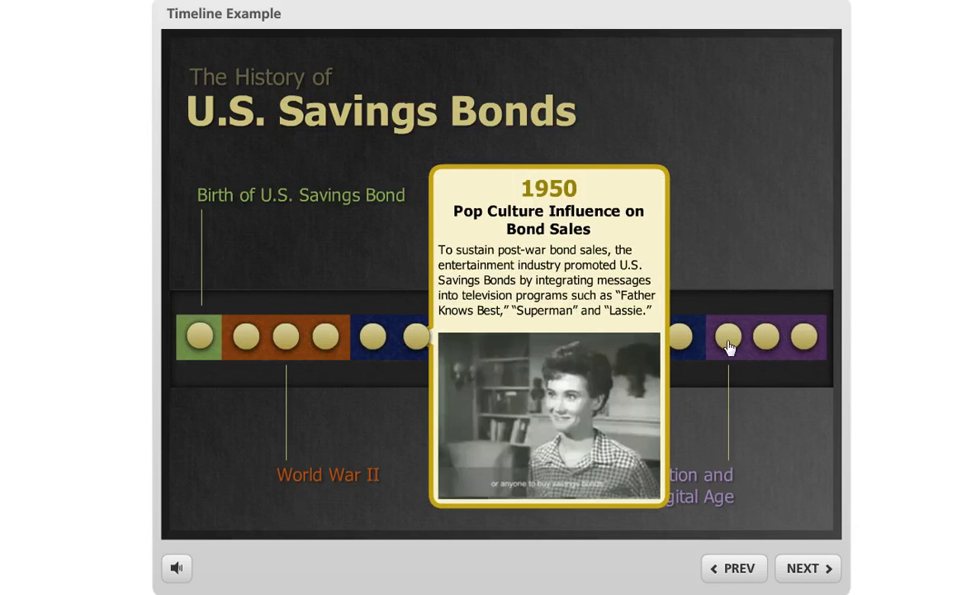
mouse_move(731, 341)
mouse_move(806, 338)
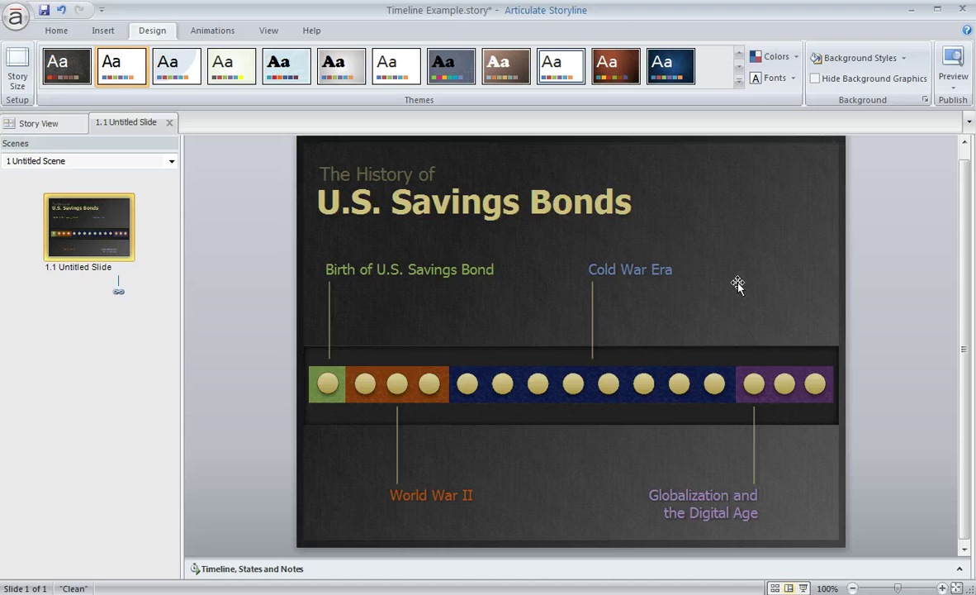
Add a right-arrow marker near the top right and show the fourth marker's 1943 label.
click(103, 30)
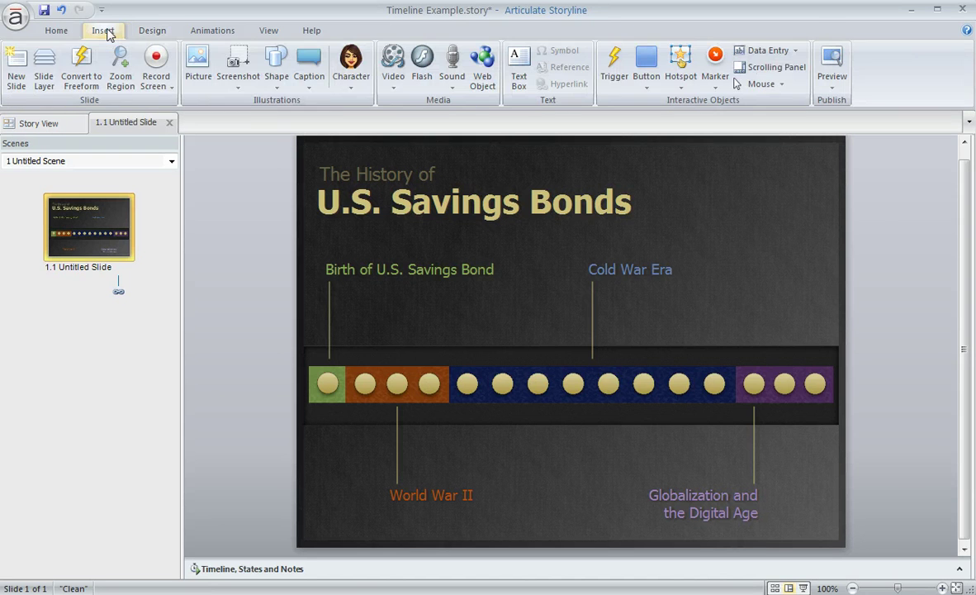
click(716, 58)
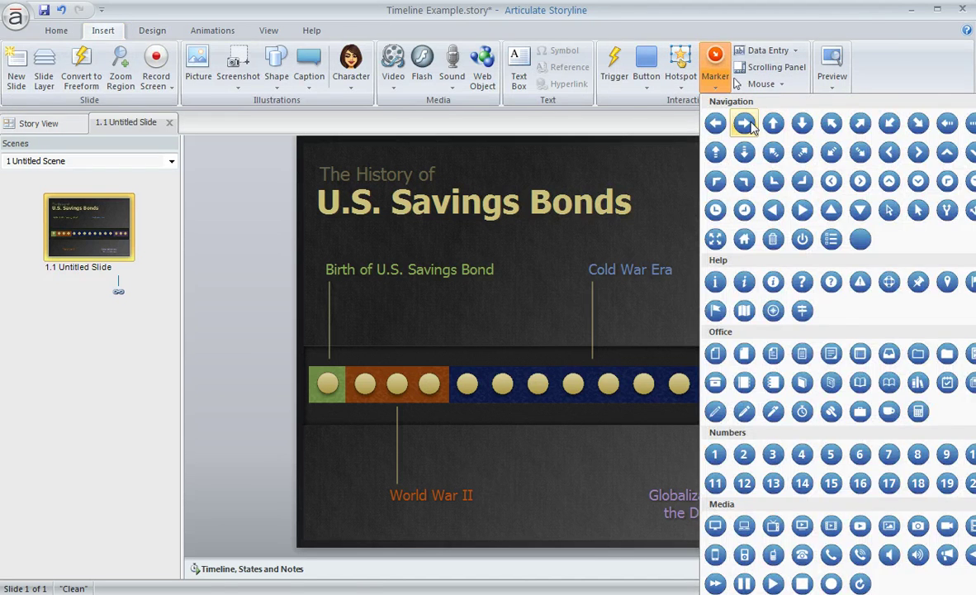
click(715, 122)
click(745, 210)
click(745, 210)
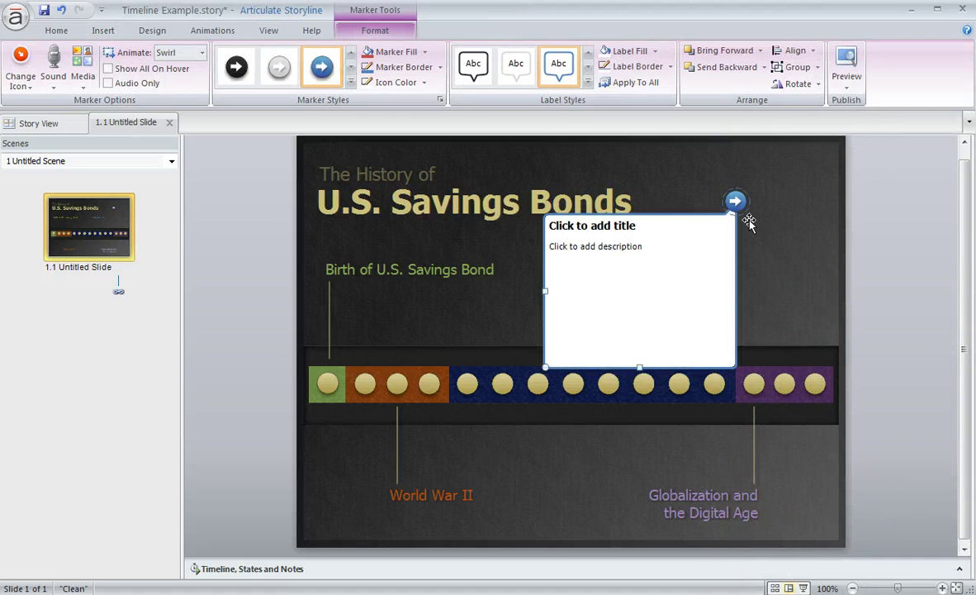
click(430, 385)
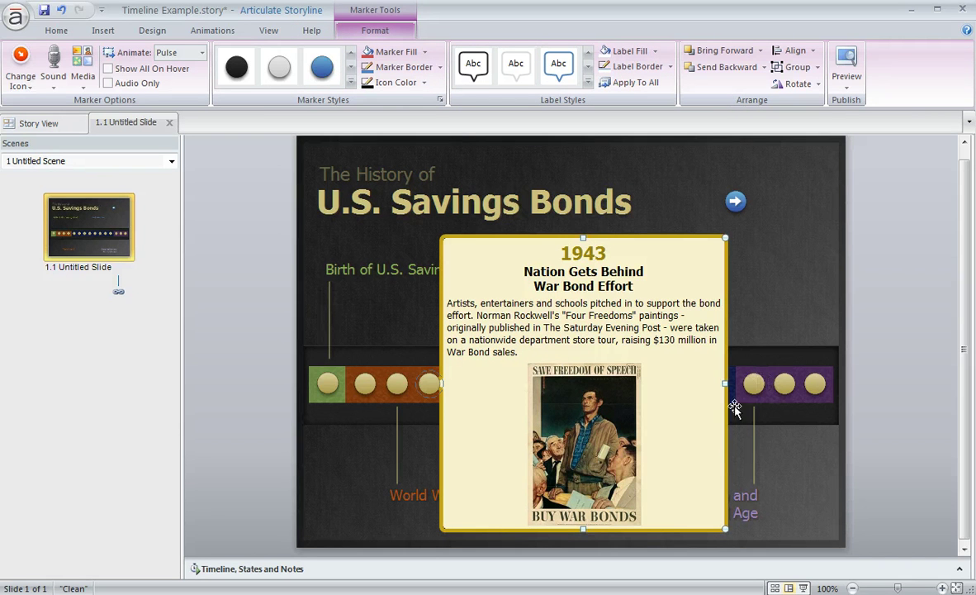
Set the gold marker as default, then add a gold back-arrow marker below the blue one.
right_click(428, 384)
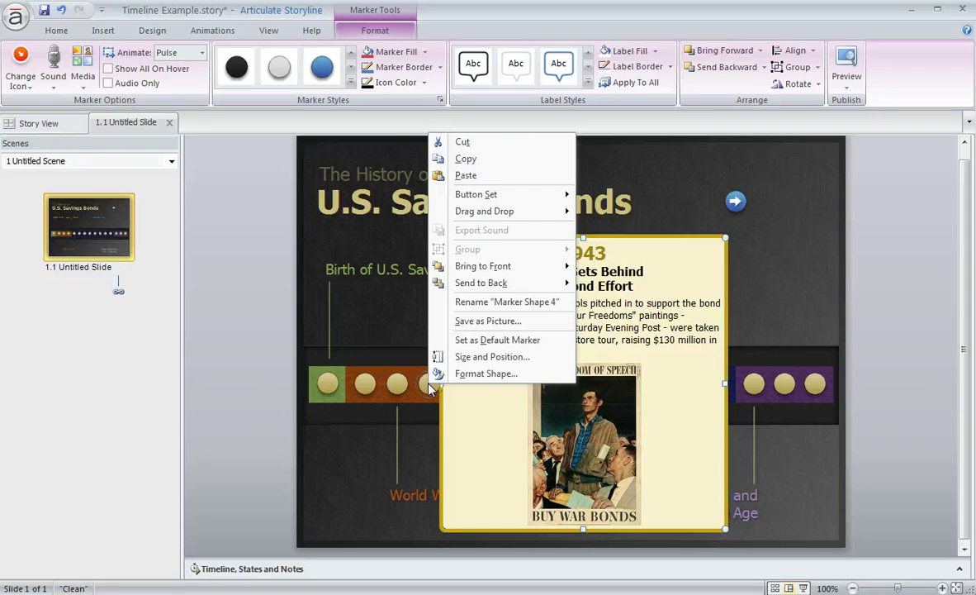
click(536, 342)
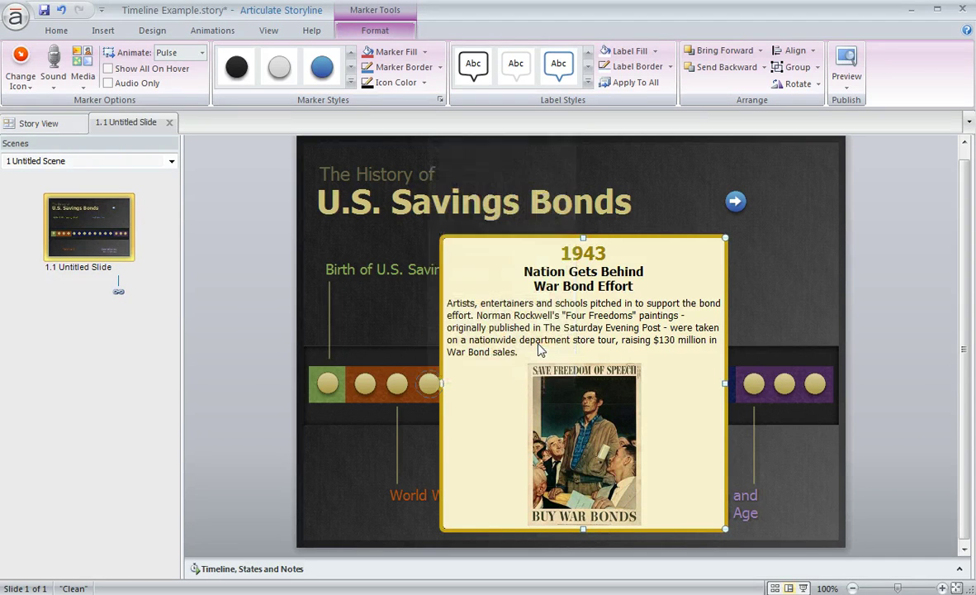
click(102, 30)
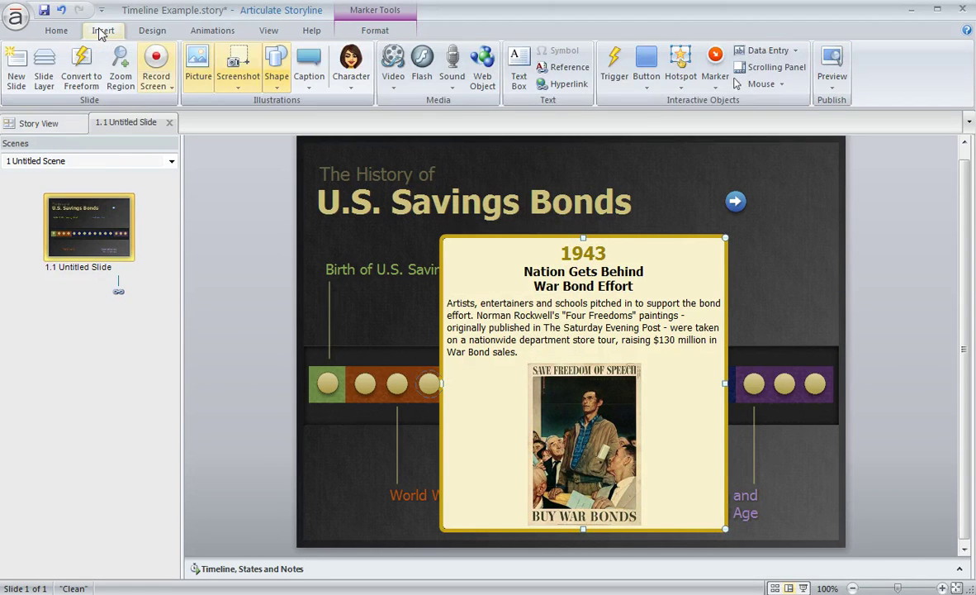
click(716, 73)
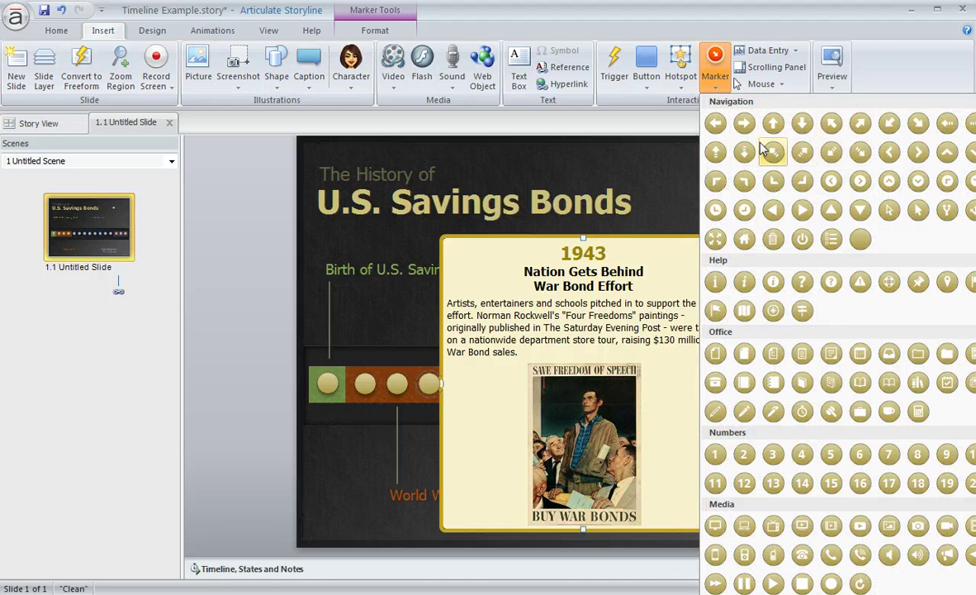
click(715, 123)
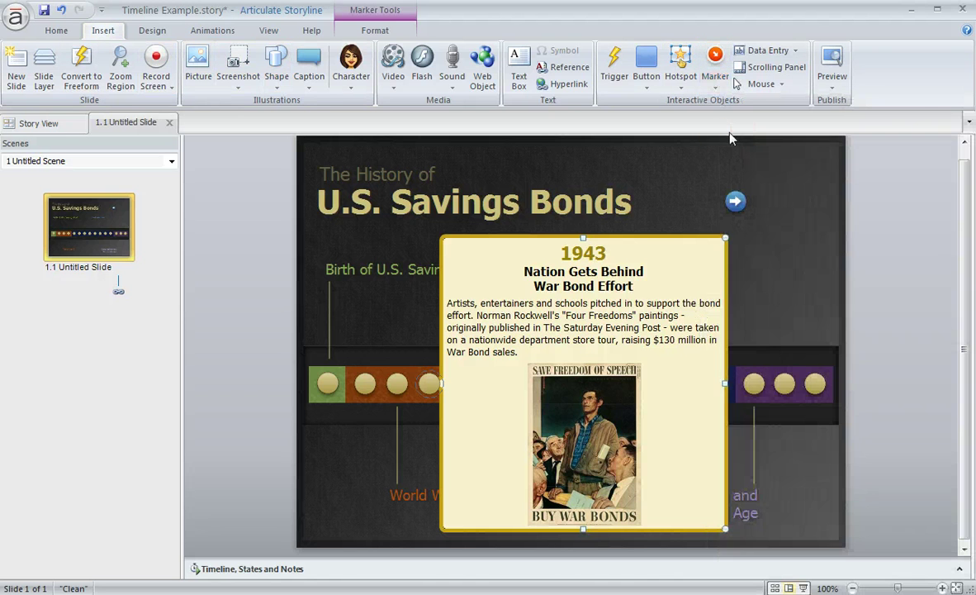
click(772, 231)
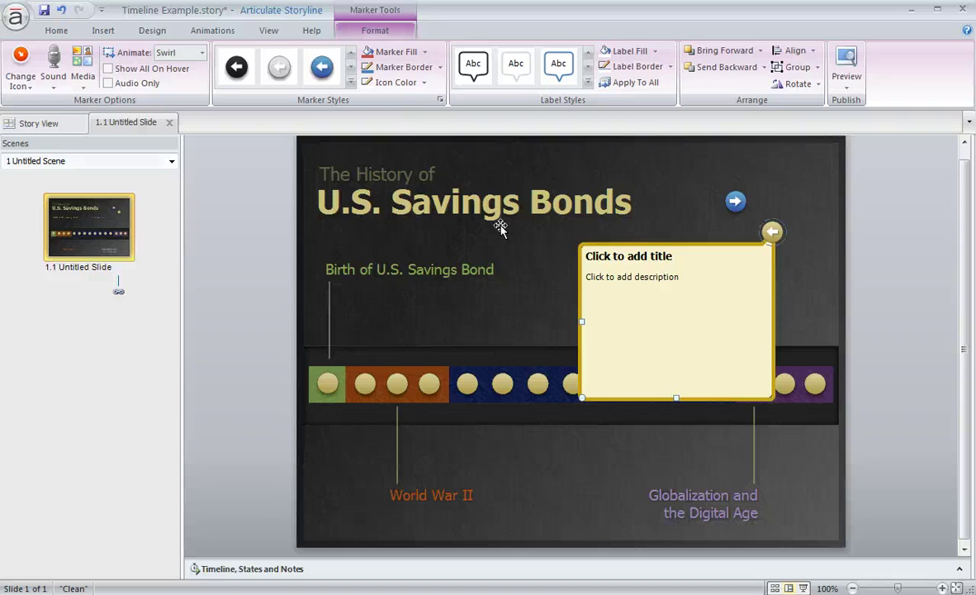
click(153, 31)
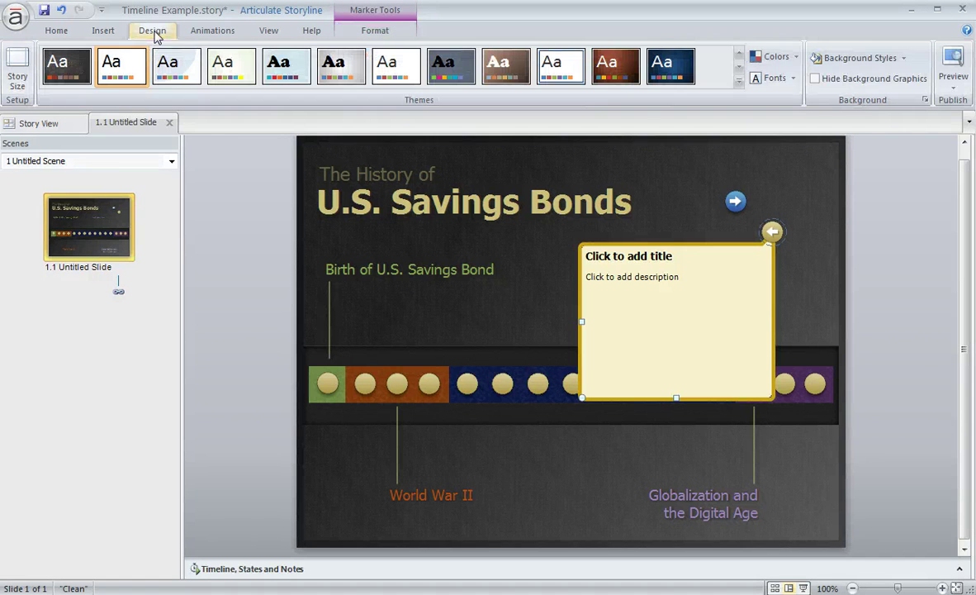
Start a new theme font set named Custom 18, with Tahoma for headings and body.
click(781, 78)
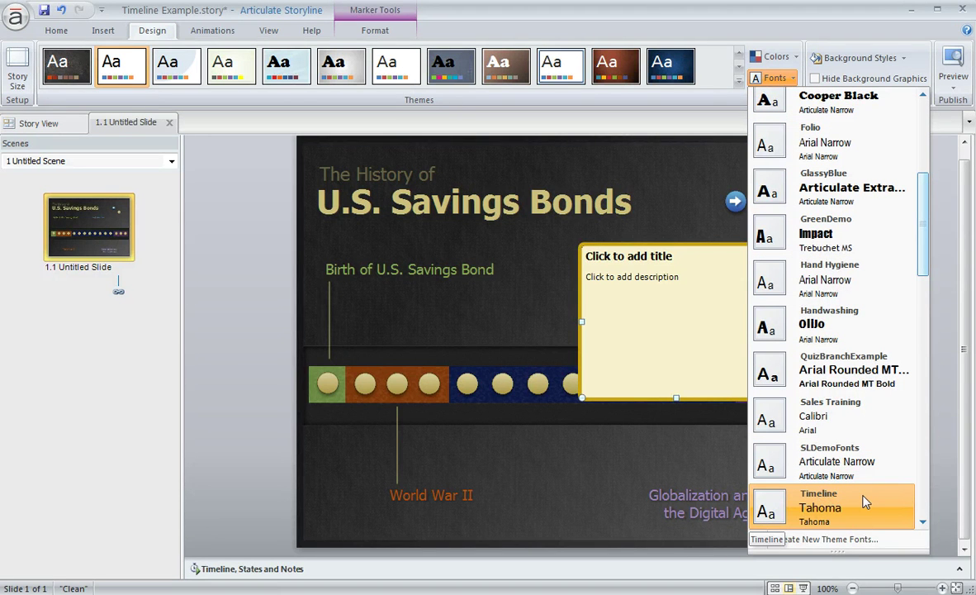
click(892, 548)
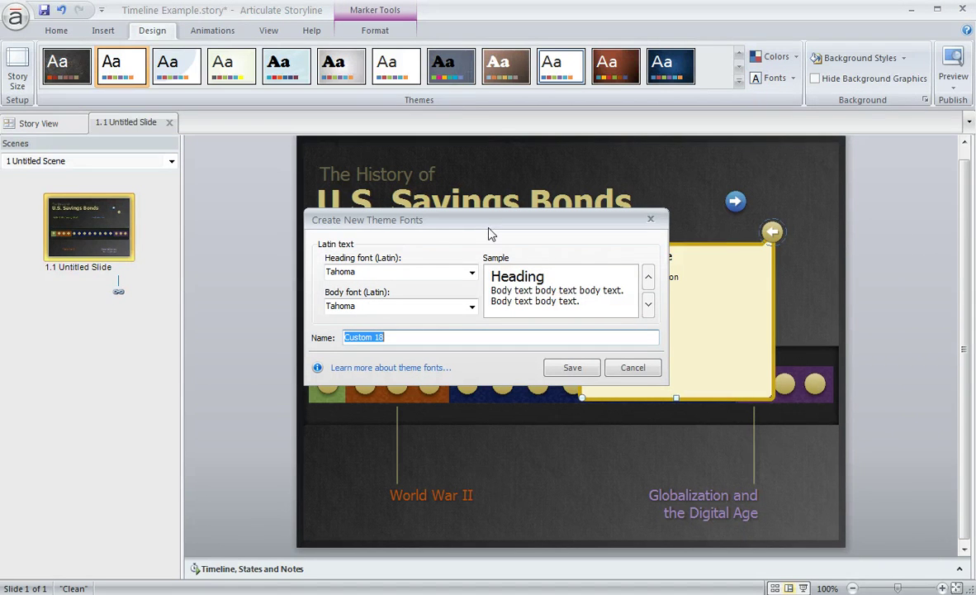